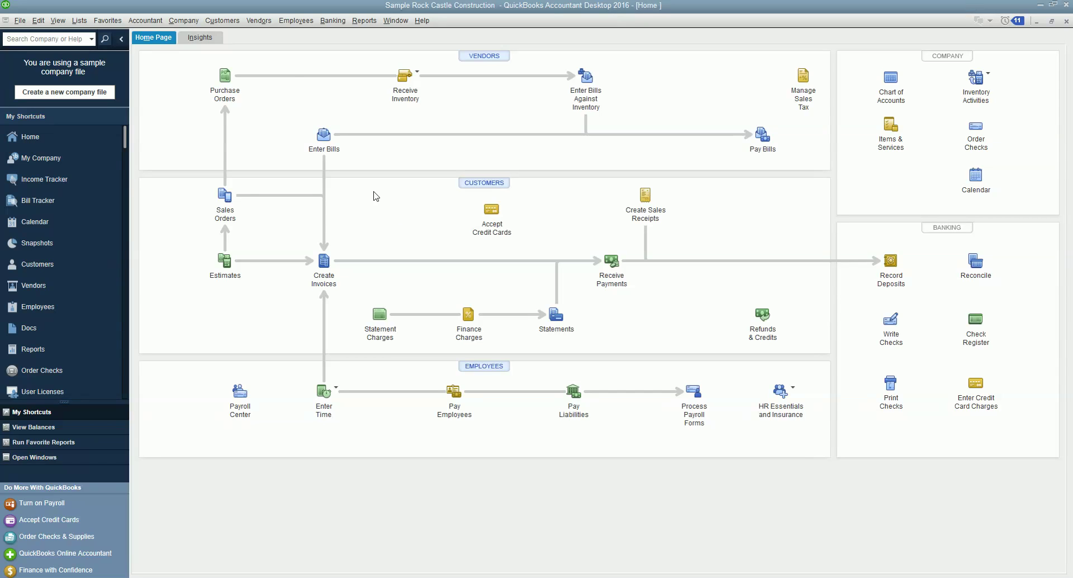
- Open the Sales Tax Liability report and set its date range to 12/01/2020 through 12/31/2020
left_click(261, 24)
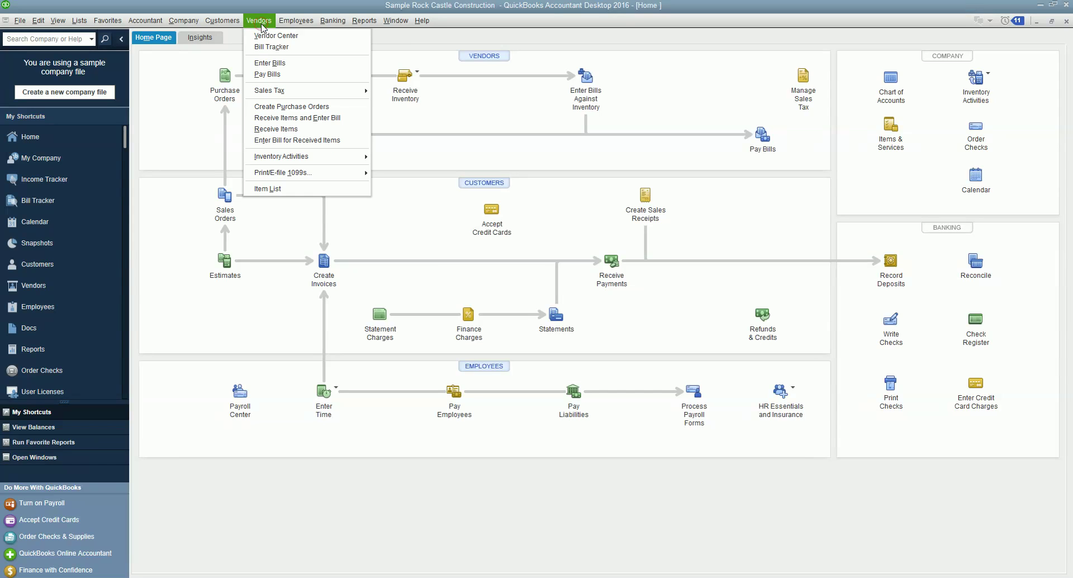
mouse_move(277, 95)
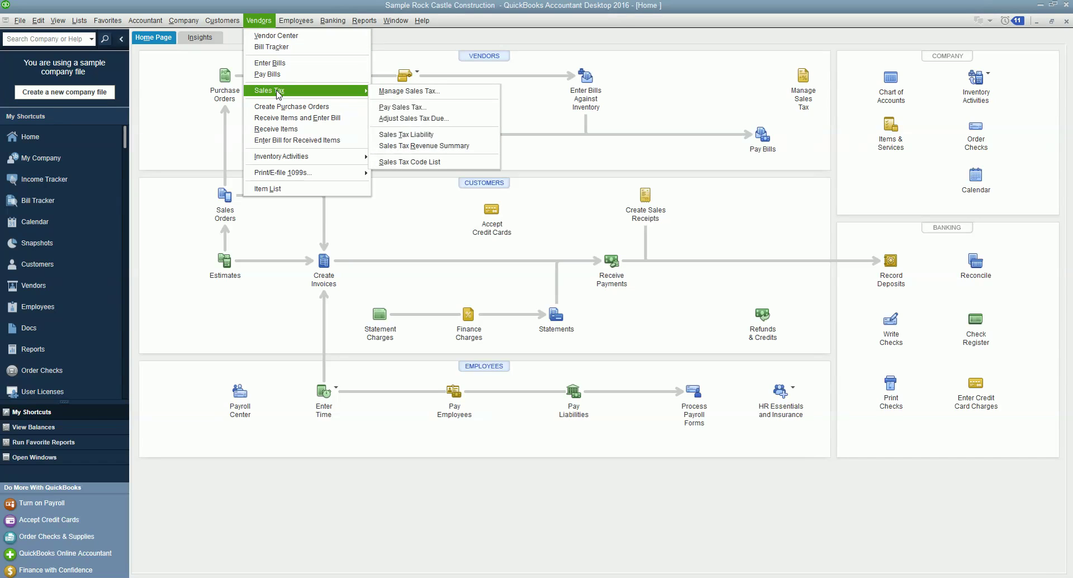
left_click(415, 135)
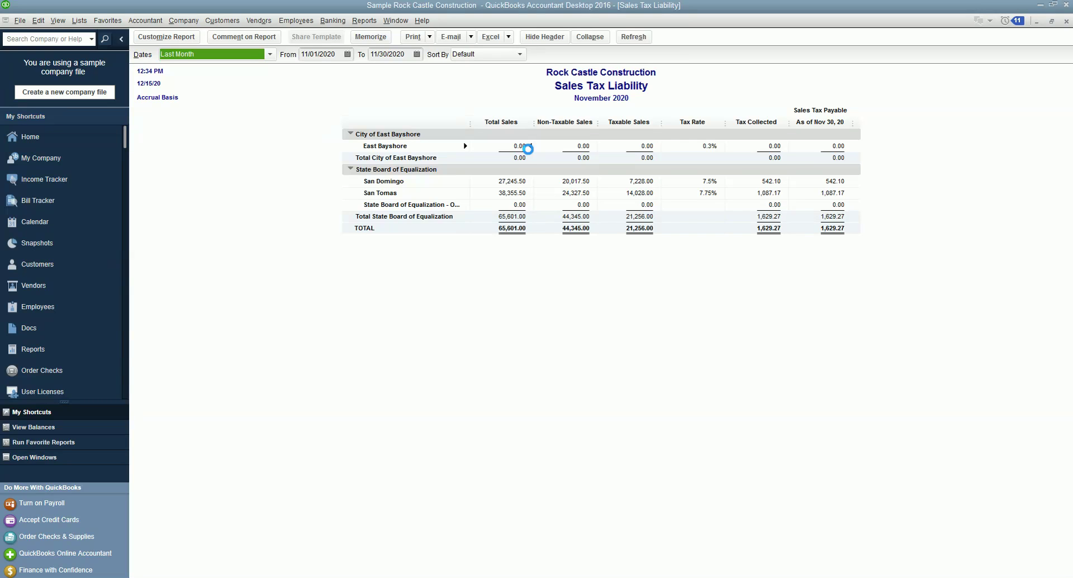
left_click(258, 55)
left_click(258, 55)
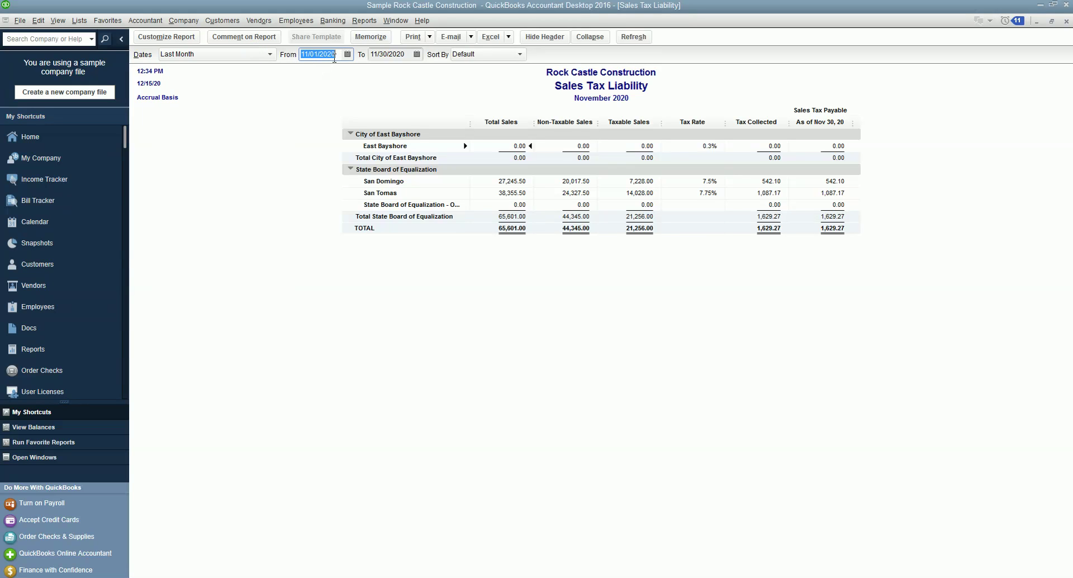
type("12012020")
key("Tab")
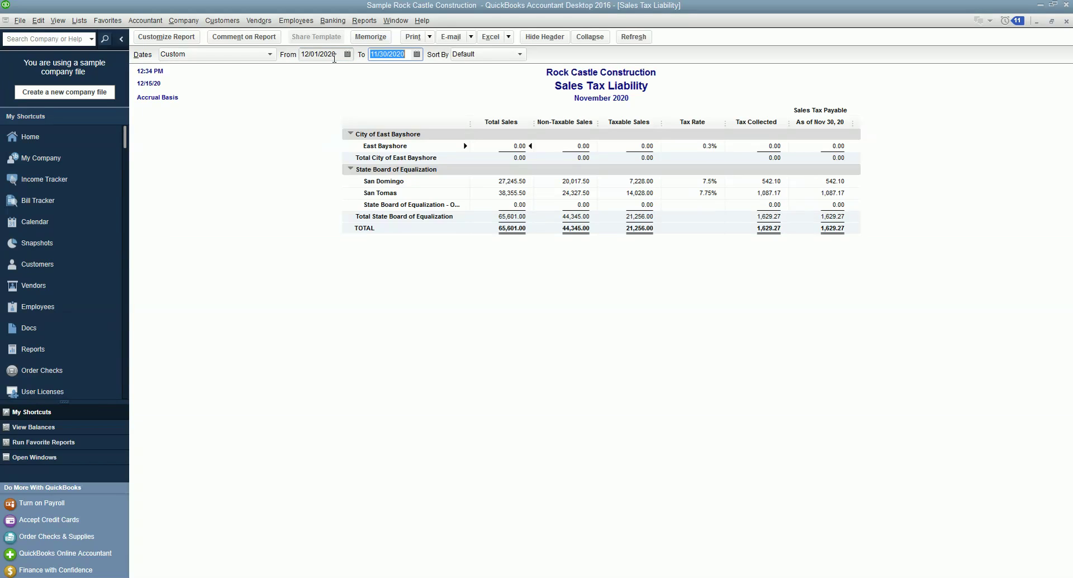
type("12312020")
key("Tab")
left_click(398, 255)
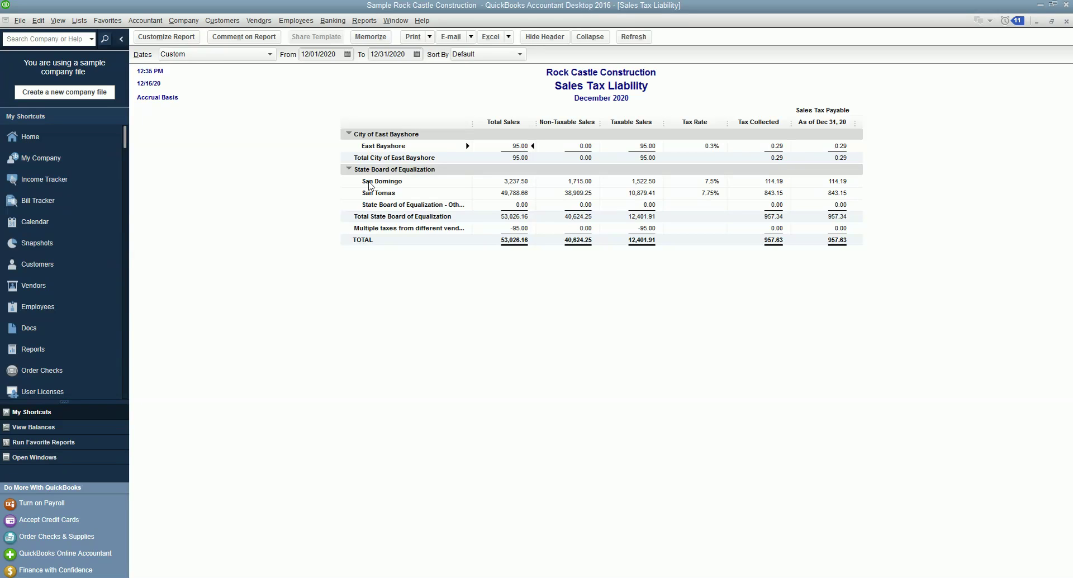
- Start a sales tax payment with 10100 · Checking as the account to pay from
left_click(258, 22)
mouse_move(274, 92)
left_click(388, 107)
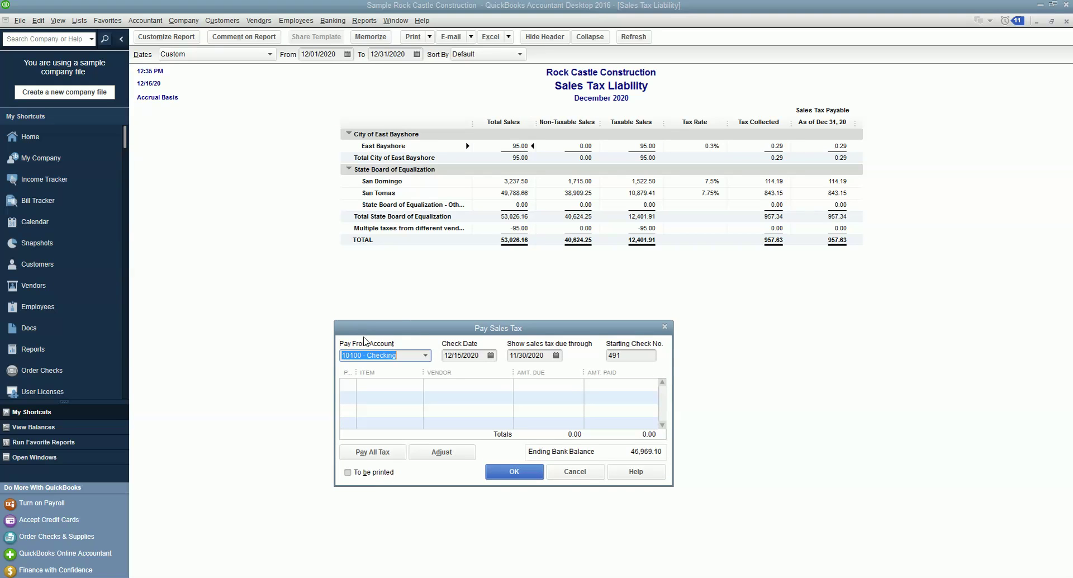
left_click(426, 355)
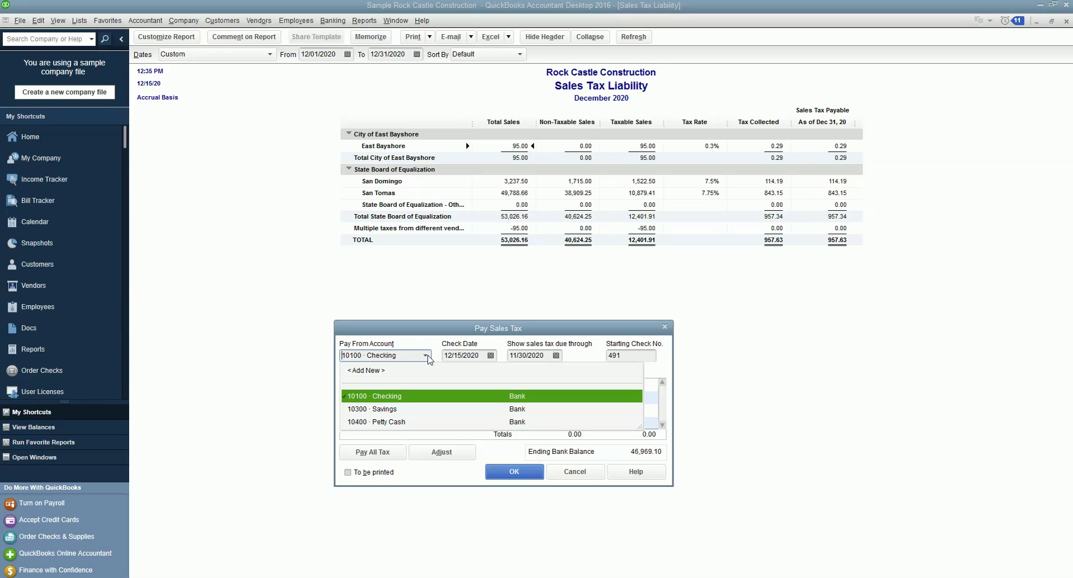
left_click(426, 355)
key("Tab")
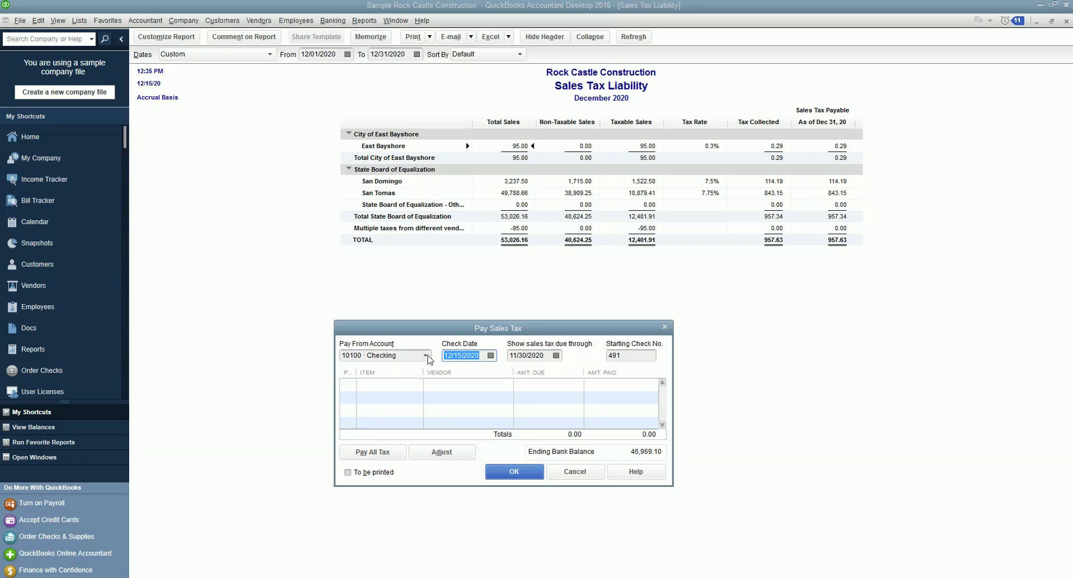
- Set the check date of the sales tax payment to 12/20/2020
type("1")
type("2/20/2")
type("020")
key("Tab")
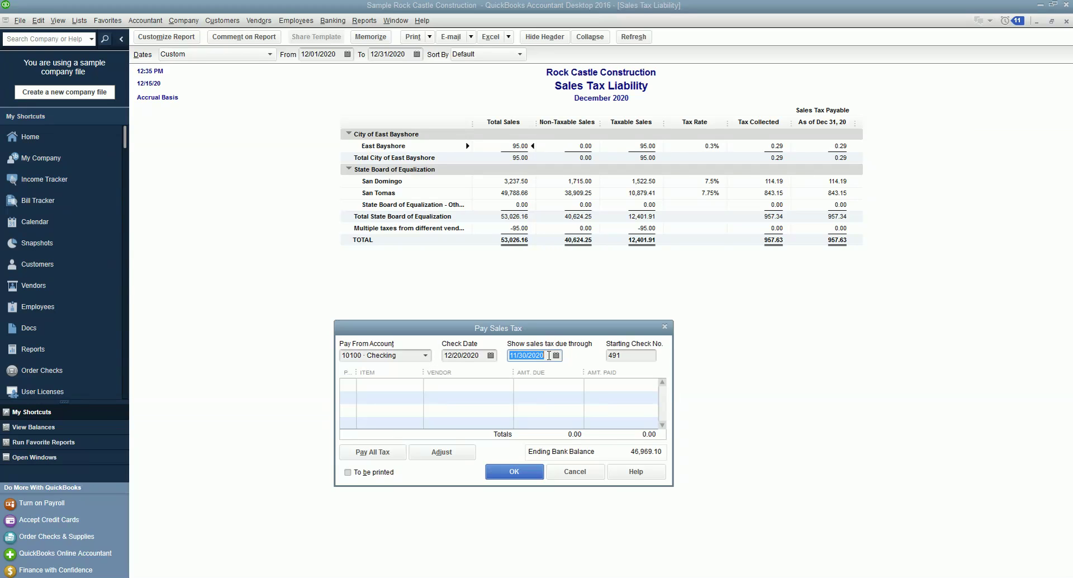
- Show the sales tax due through 12/31/2020 and set the check date to 01/20/2021
type("12312020")
left_click(485, 352)
type("01")
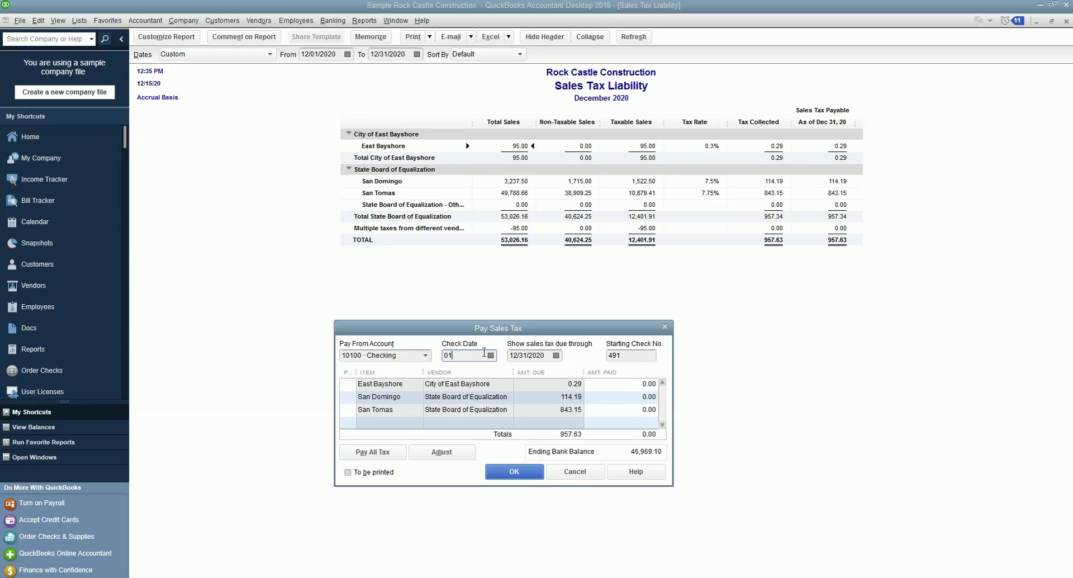
type("202021")
key("Tab")
key("Tab")
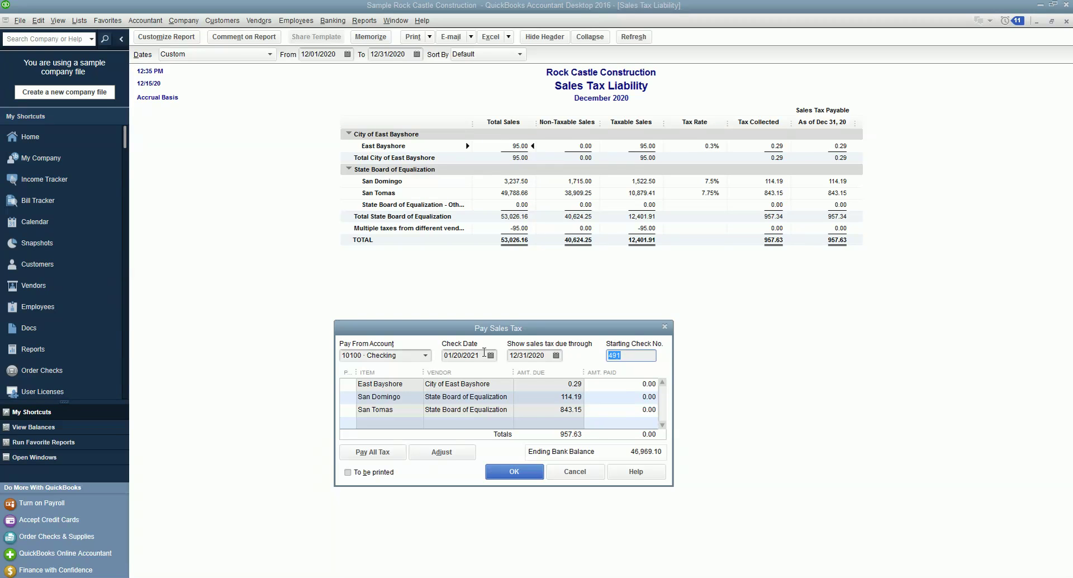
- Try ach as the starting check number and switch the to-be-printed option on and off again
type("ach")
left_click(348, 474)
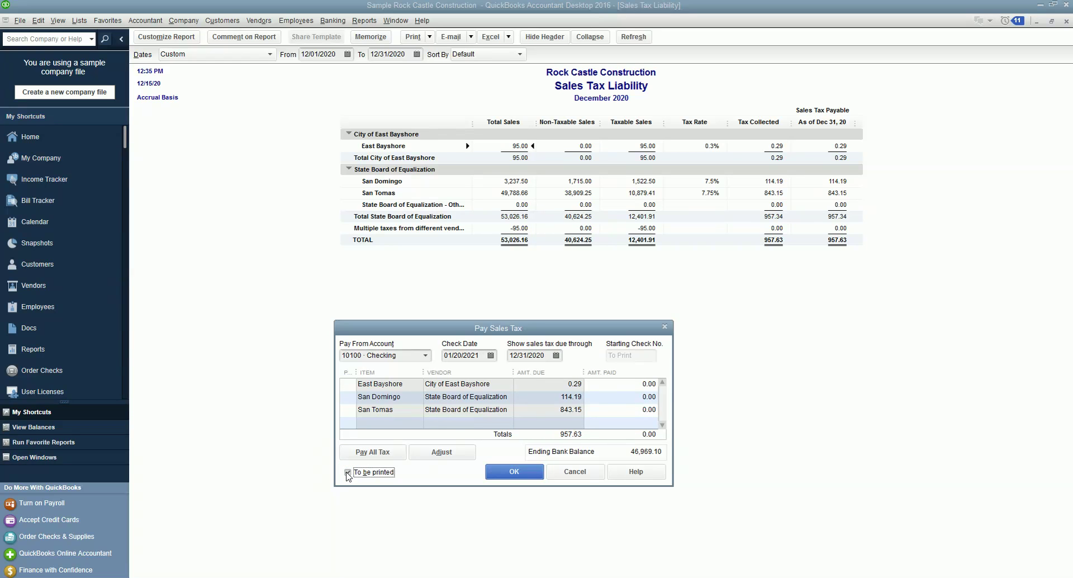
left_click(348, 474)
- Replace the starting check number of the sales tax payment with ach
left_click(609, 356)
key("BackSpace")
key("BackSpace")
key("BackSpace")
type("ach")
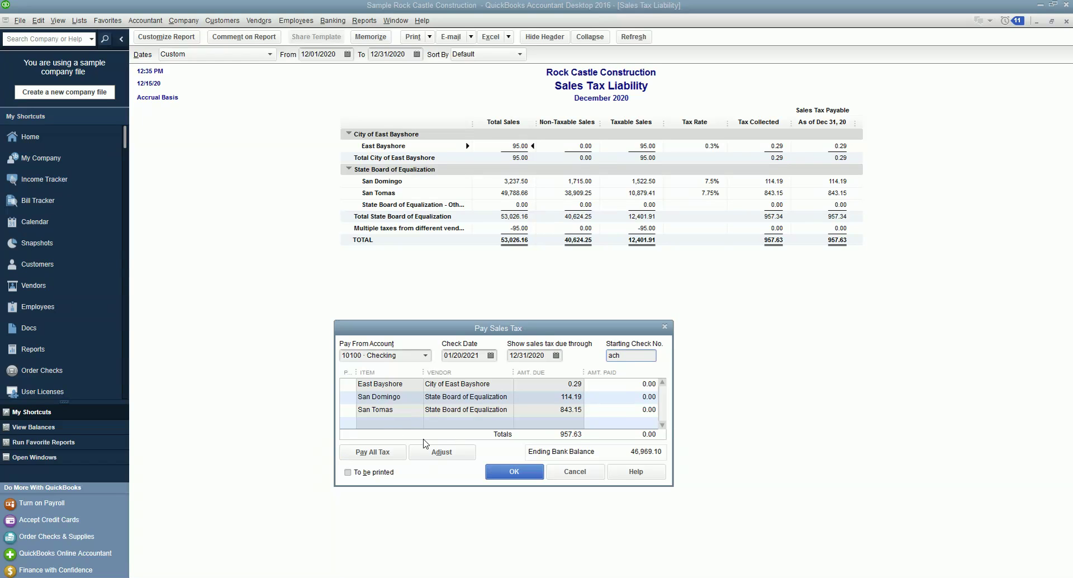
- Begin a sales tax adjustment from the payment and date it 12/31/2020, keeping the suggested entry number and no class
left_click(442, 453)
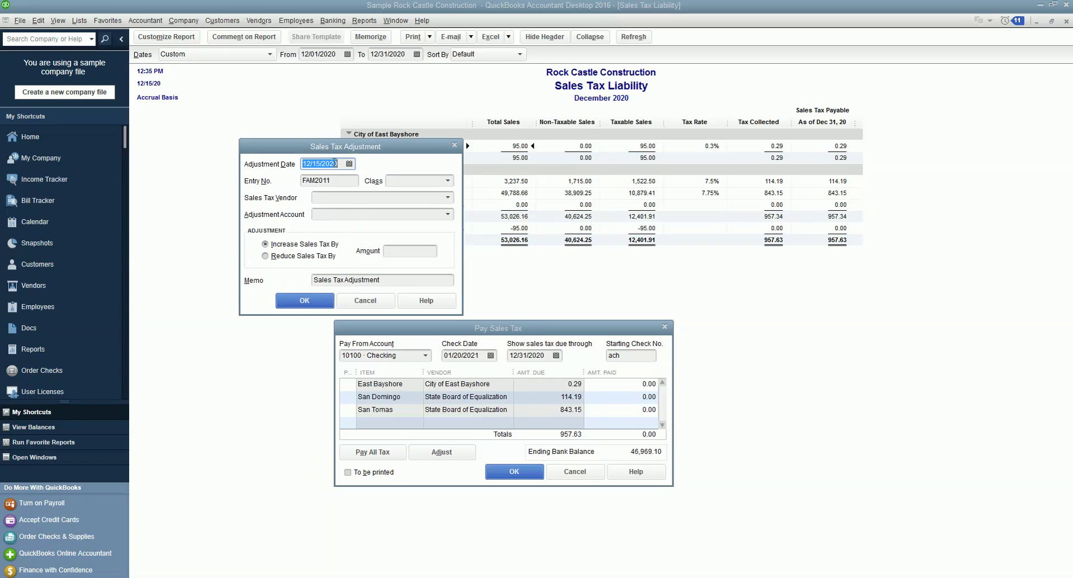
left_click(338, 163)
type("12312020")
key("Tab")
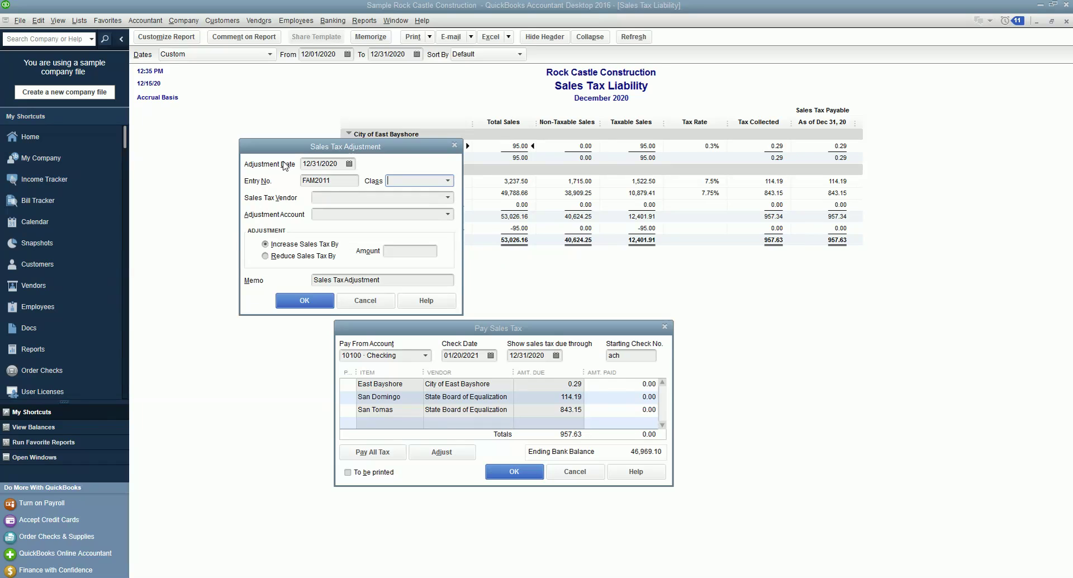
key("shift+Tab")
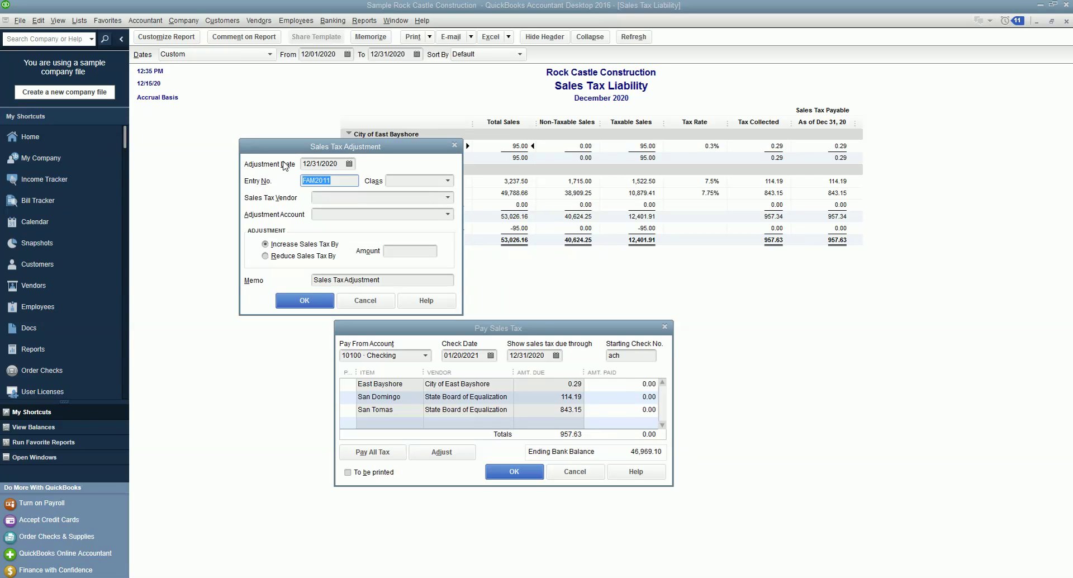
key("Tab")
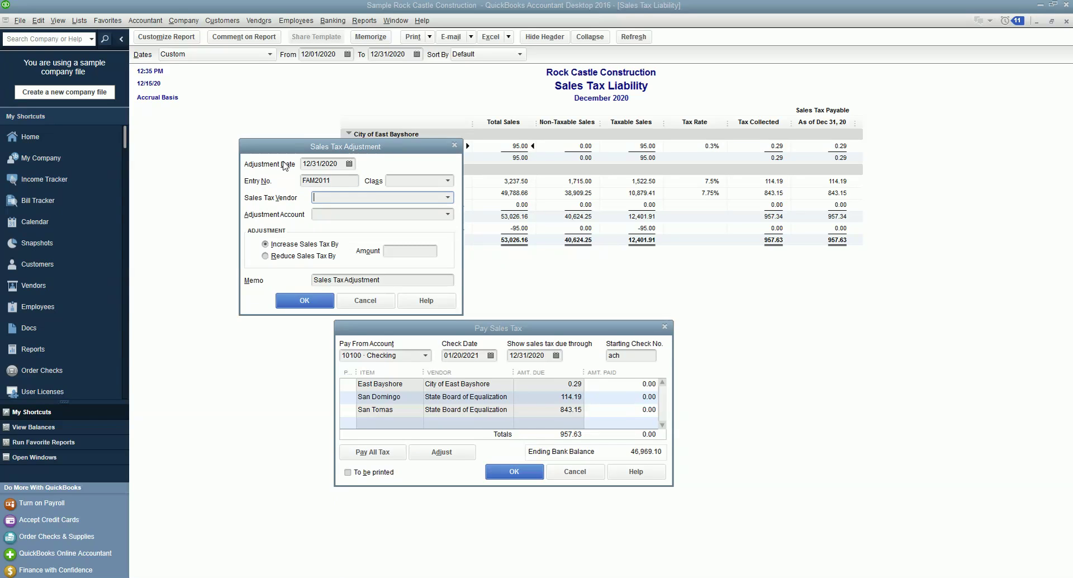
- Set the adjustment's sales tax vendor to State Board of Equalization
type("sa")
key("BackSpace")
type("tate Board of Equalization")
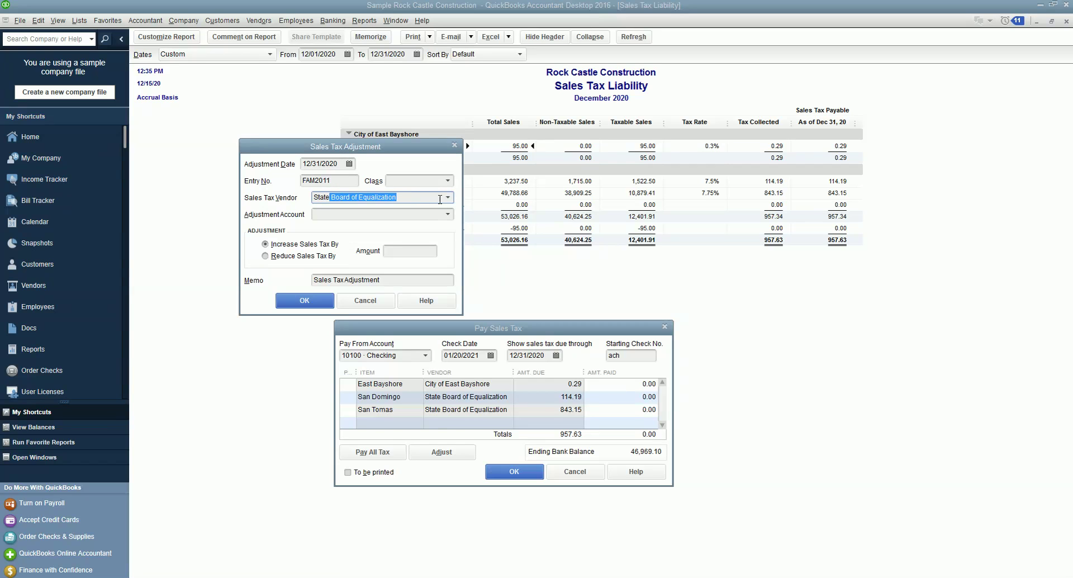
left_click(447, 198)
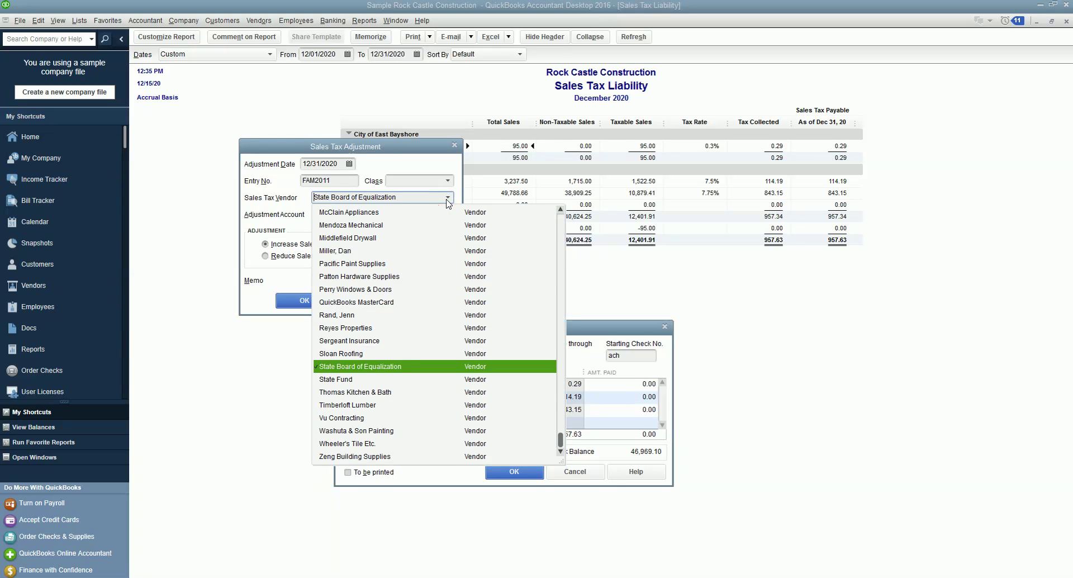
left_click(449, 202)
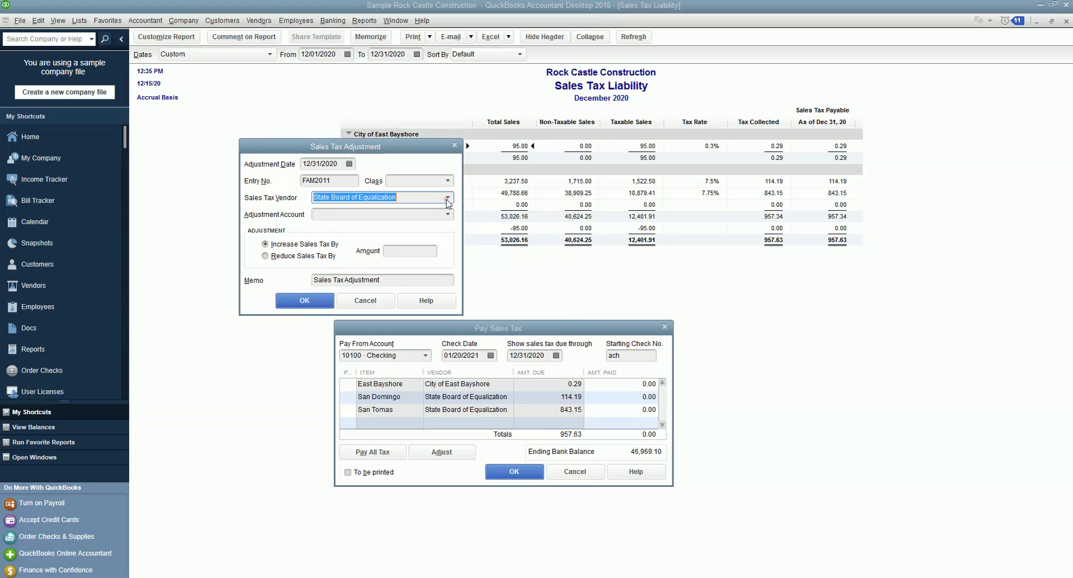
- Choose 70100 · Other Income as the adjustment account
left_click(343, 214)
type("S")
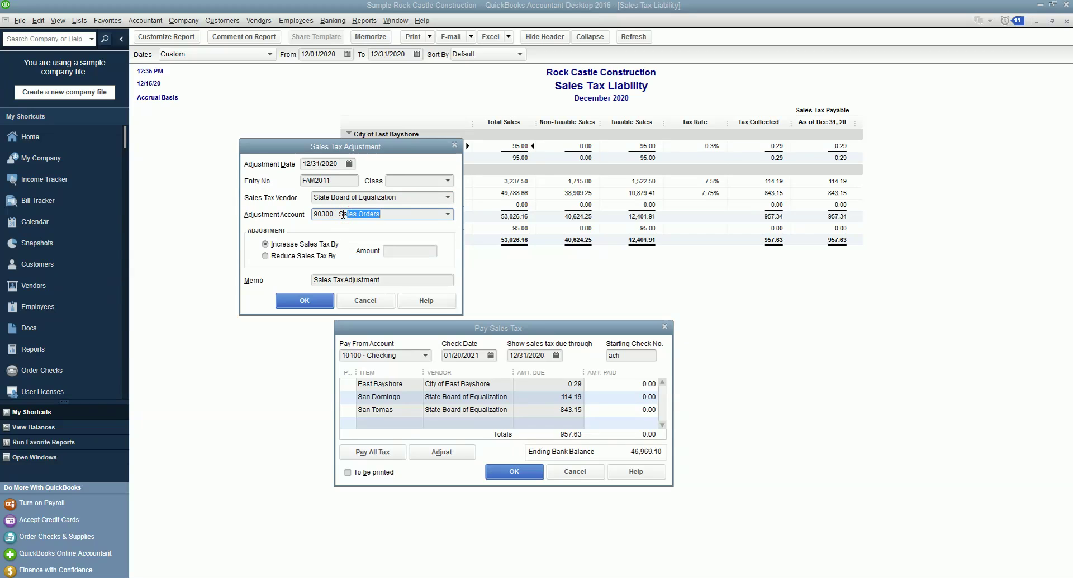
key("BackSpace")
key("BackSpace")
left_click(448, 215)
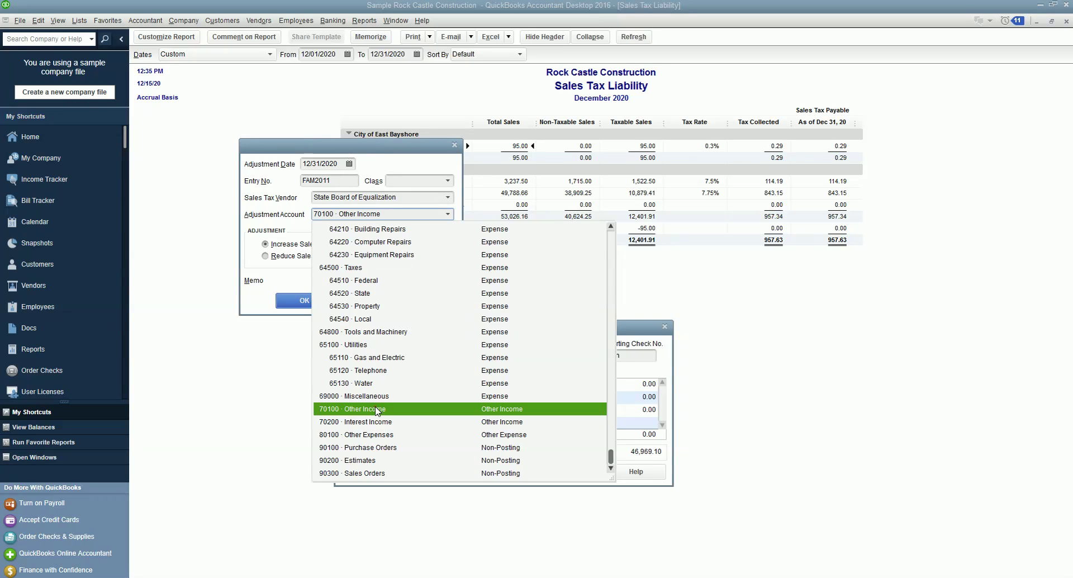
left_click(378, 410)
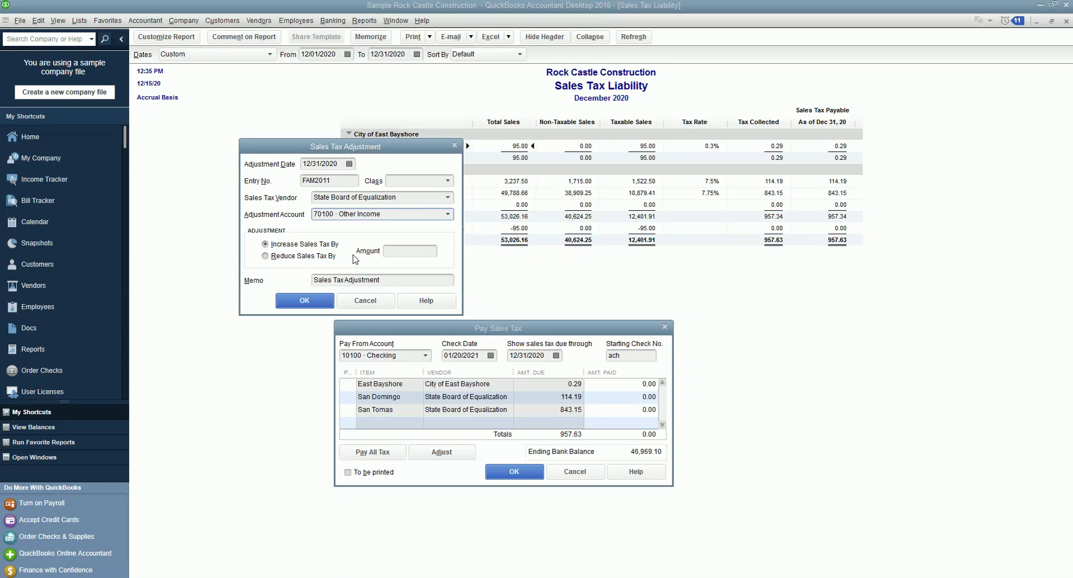
- Make the adjustment reduce sales tax by 2.57, save it and acknowledge the warning about reset payment amounts
left_click(275, 261)
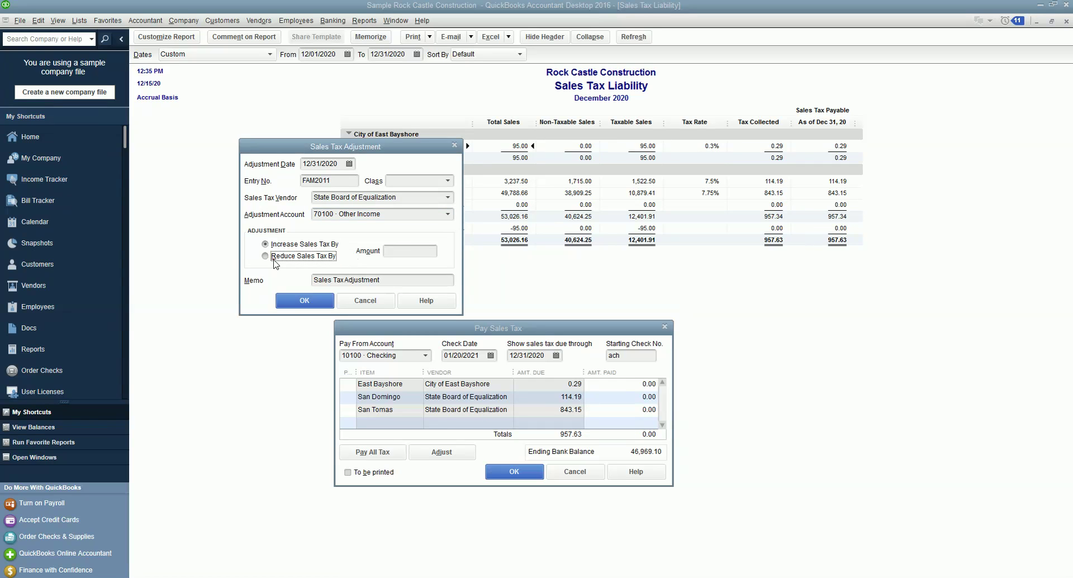
left_click(396, 251)
type("2.57")
left_click(302, 303)
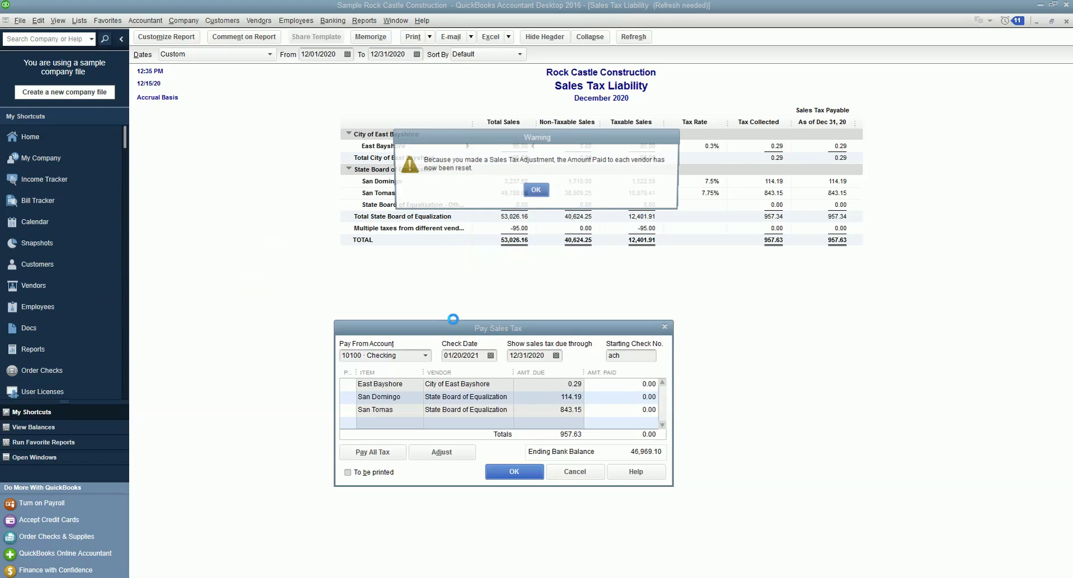
left_click(535, 192)
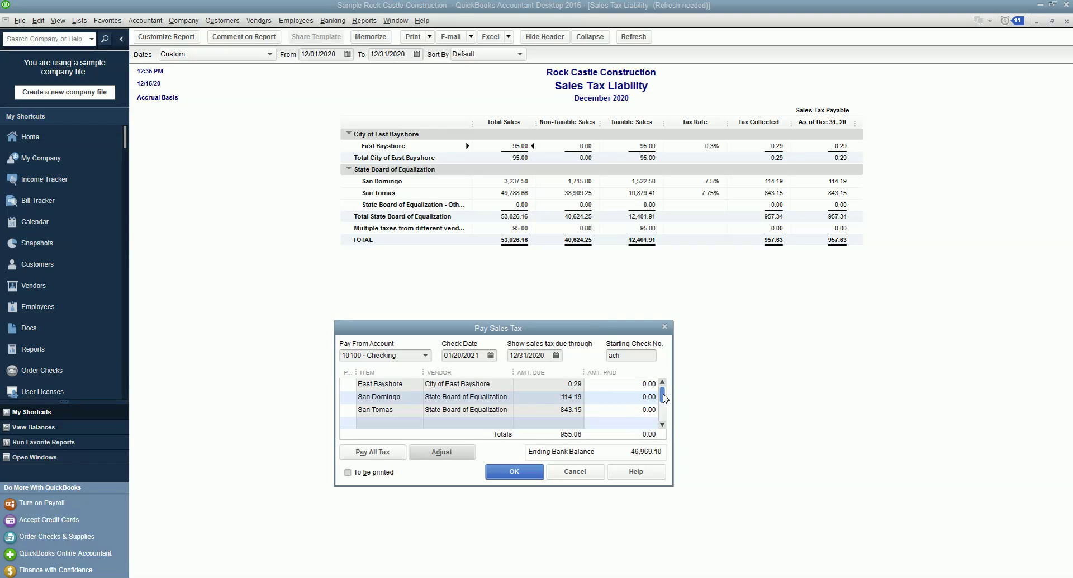
- Mark the San Domingo, San Tomas and adjustment lines of State Board of Equalization for payment and record the sales tax payment
left_click_drag(662, 395, 663, 406)
left_click(347, 398)
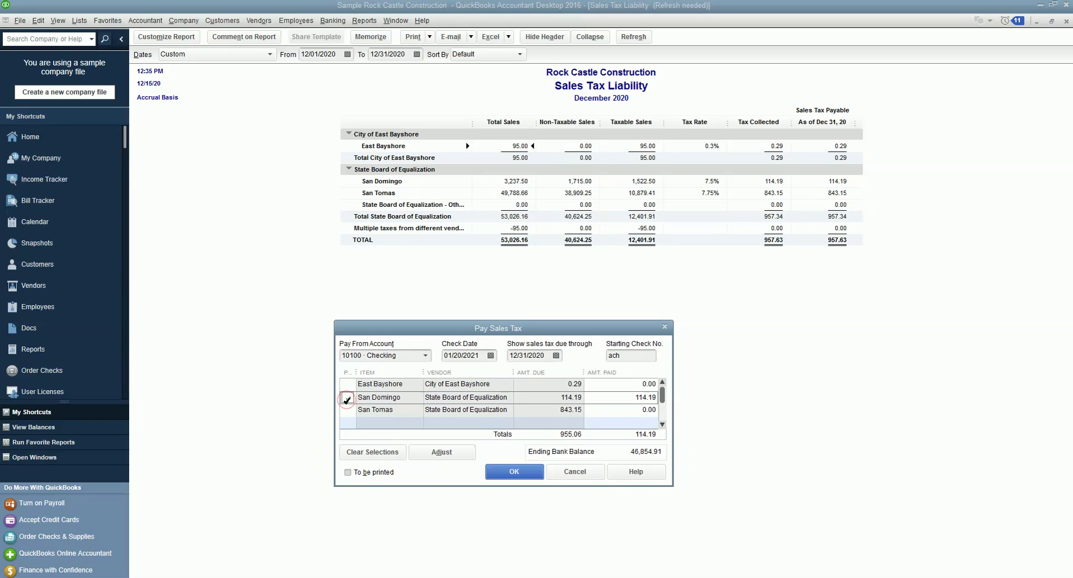
left_click(347, 410)
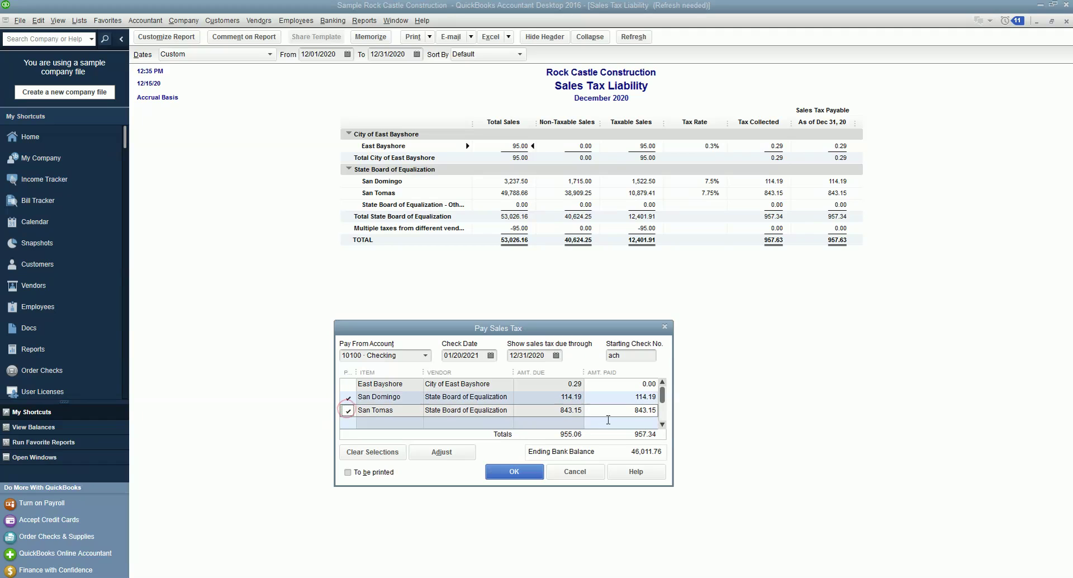
left_click(662, 424)
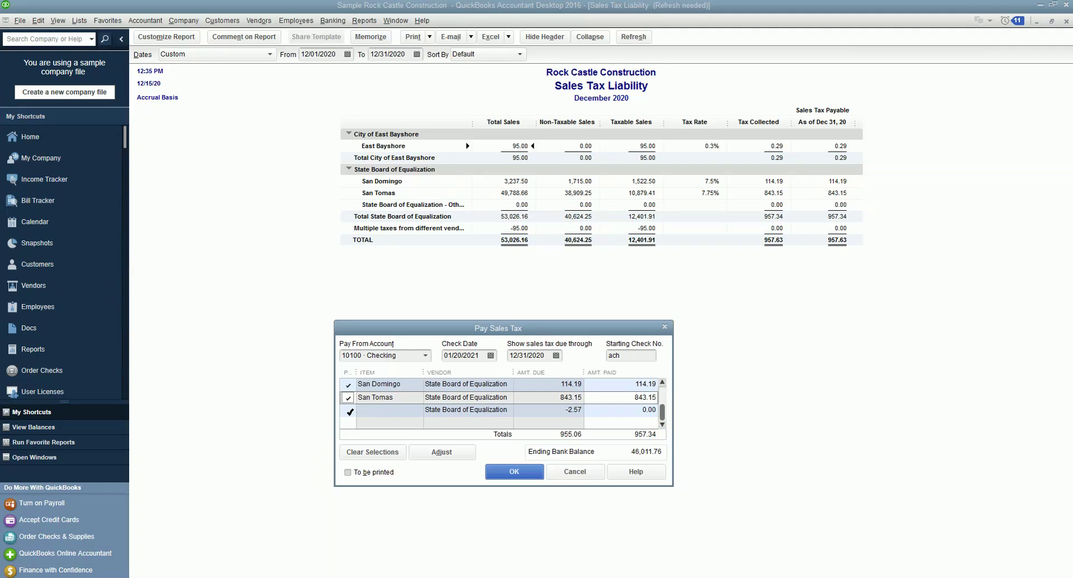
left_click(348, 410)
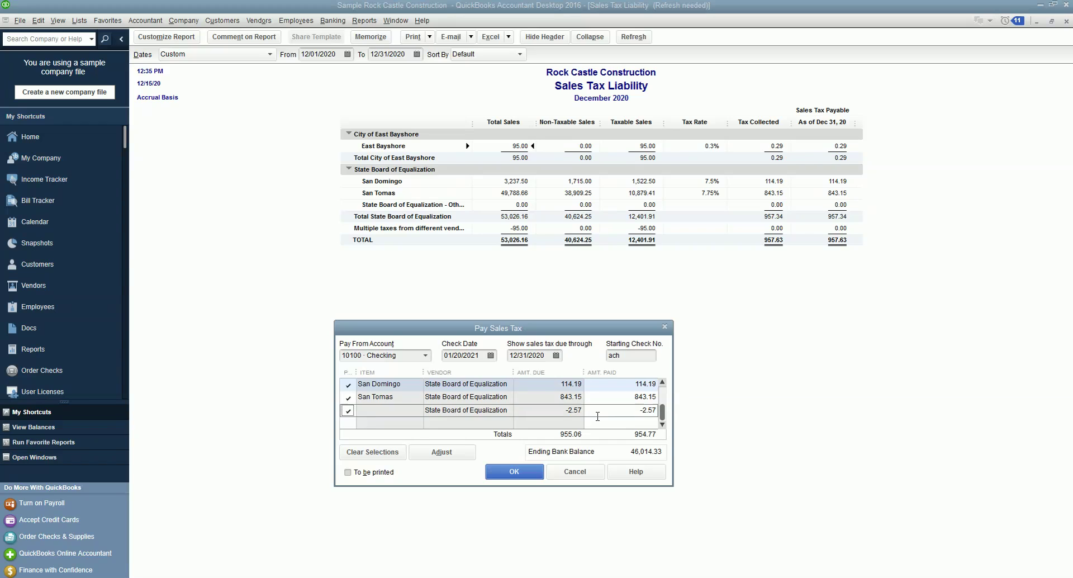
left_click(506, 473)
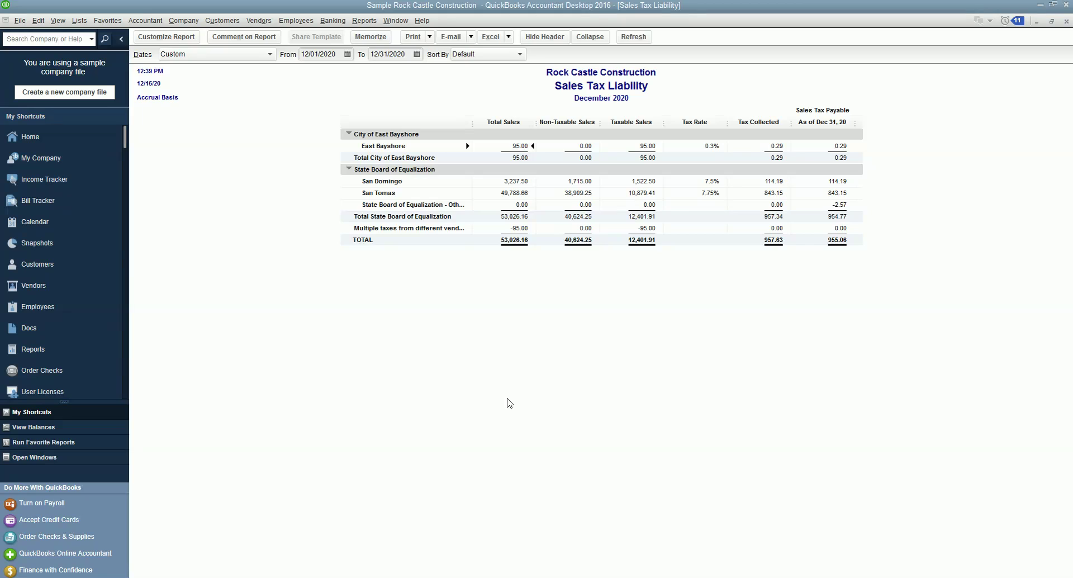
left_click(226, 173)
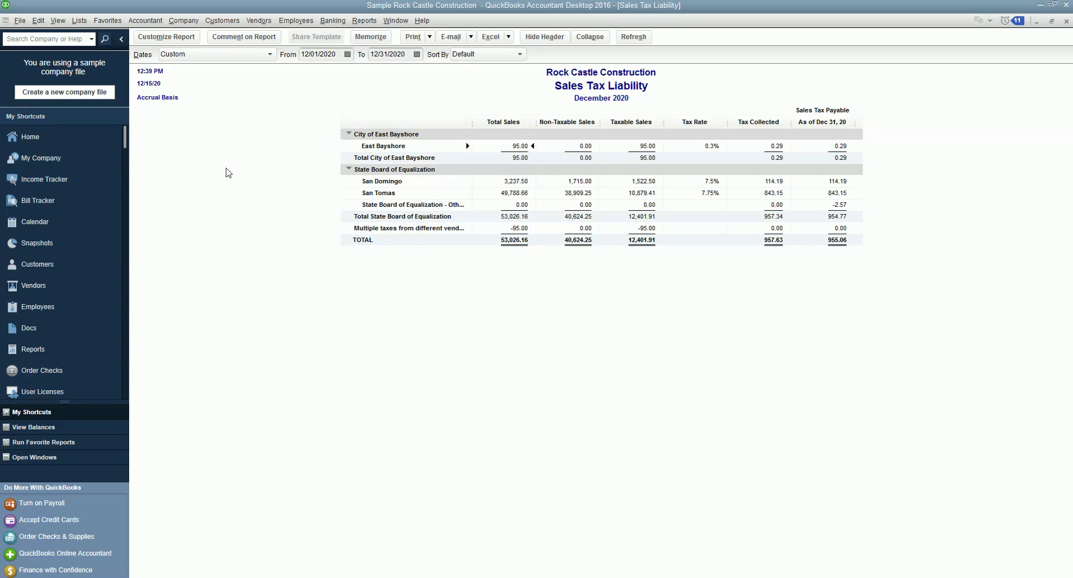